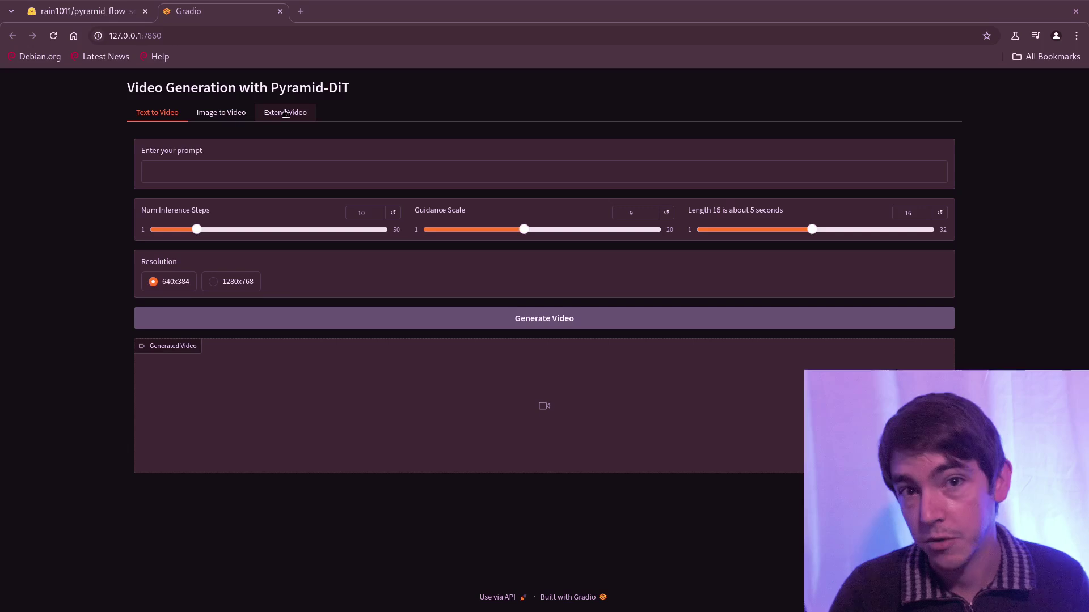
Paste 'Penguins in a city' into the Text to Video prompt box.
click(236, 178)
text(Penguins in a city)
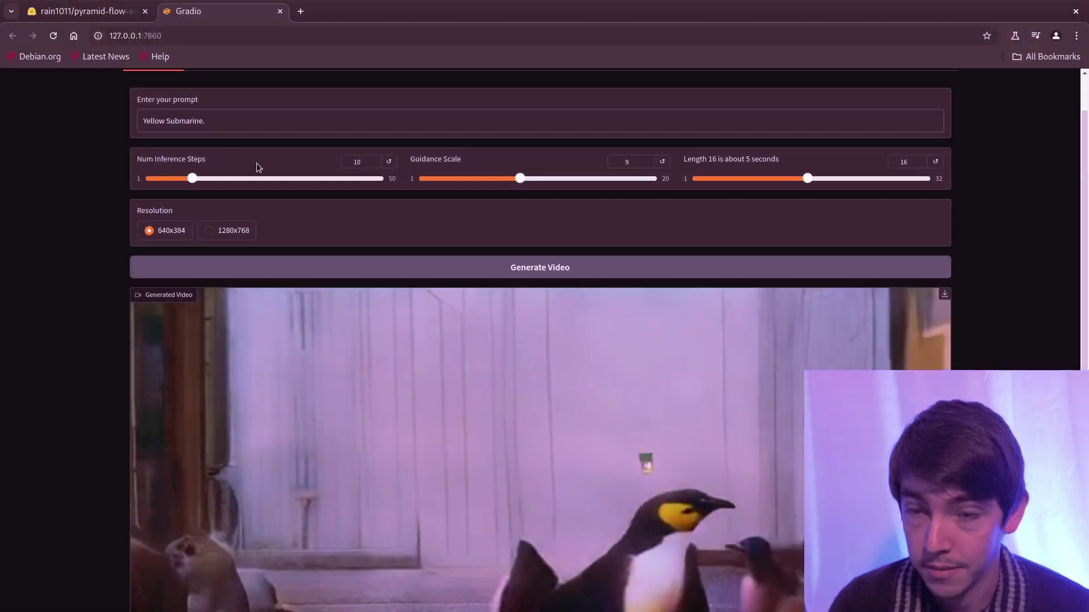
Generate a video from the 'Yellow Submarine.' prompt.
click(449, 274)
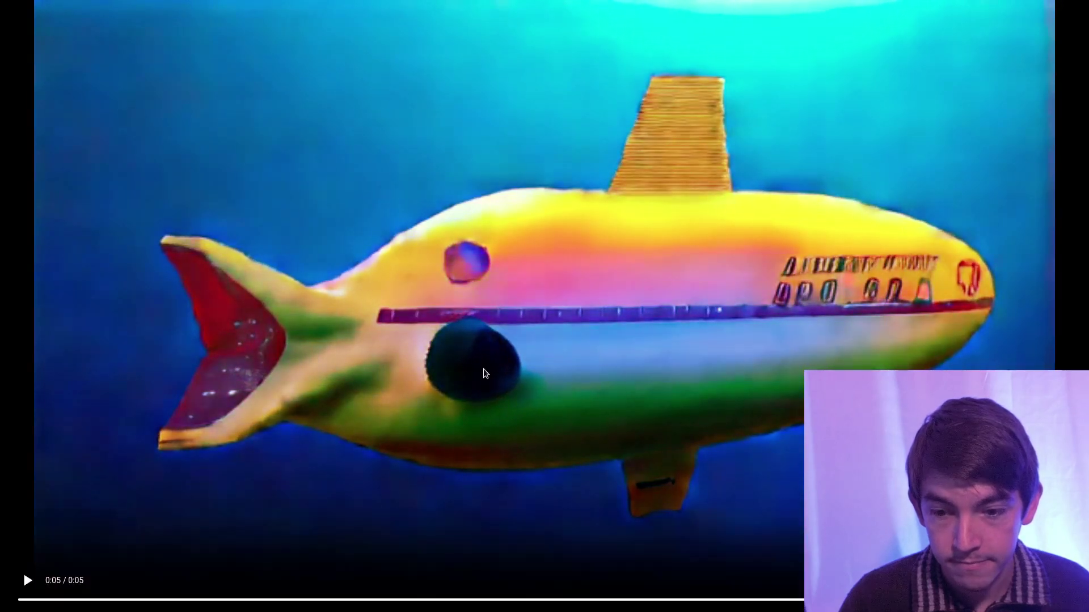
Leave full screen, set Guidance Scale to 20 and regenerate the submarine clip.
key(Escape)
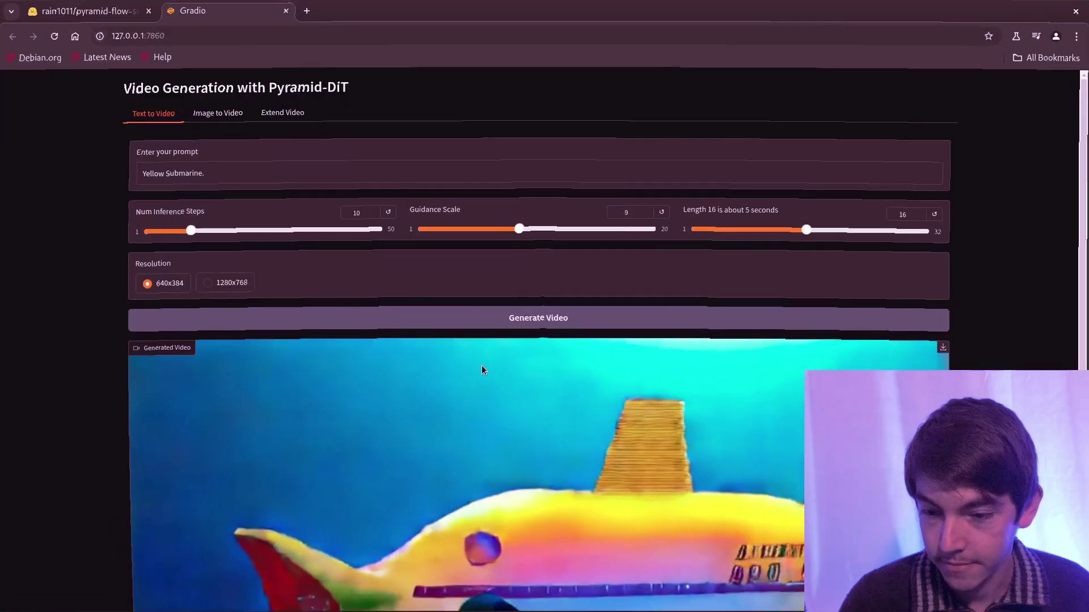
drag(520, 229, 658, 229)
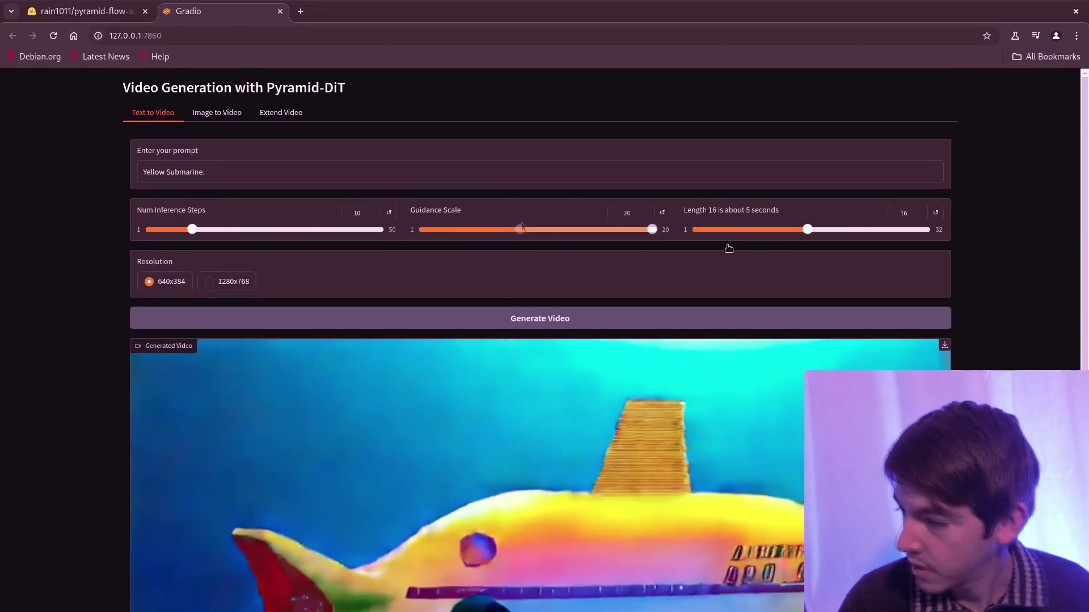
click(554, 321)
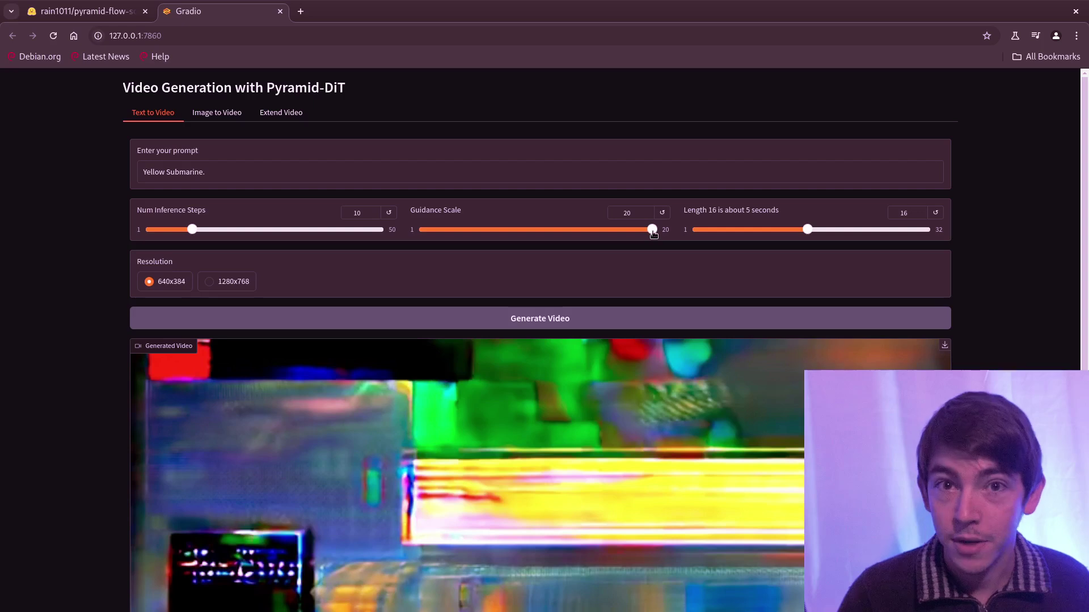
Generate a clip at Guidance Scale 1 and play it full screen.
drag(653, 231, 383, 230)
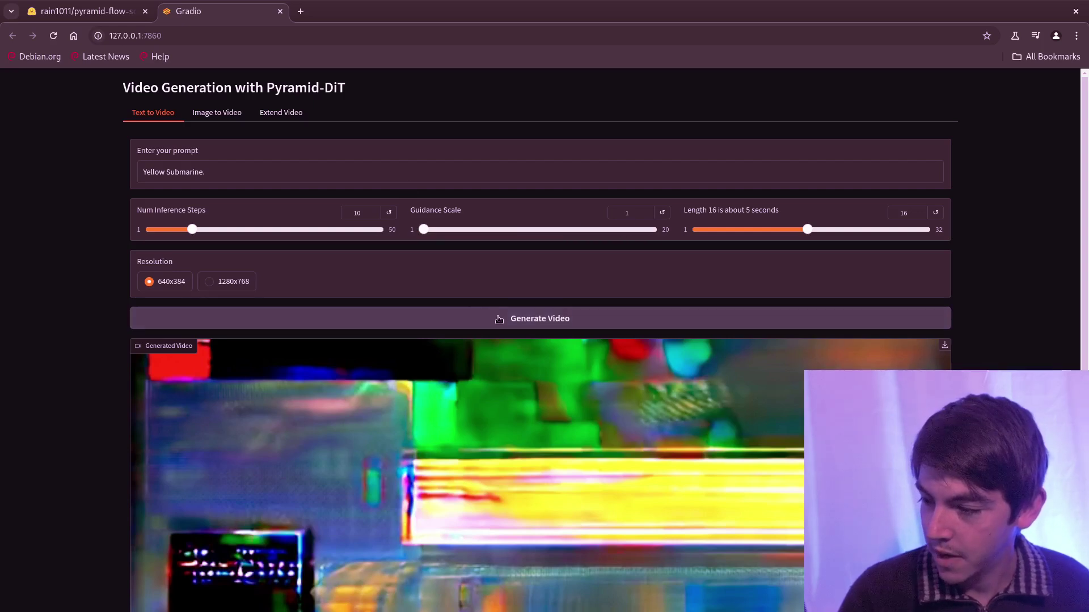
click(544, 322)
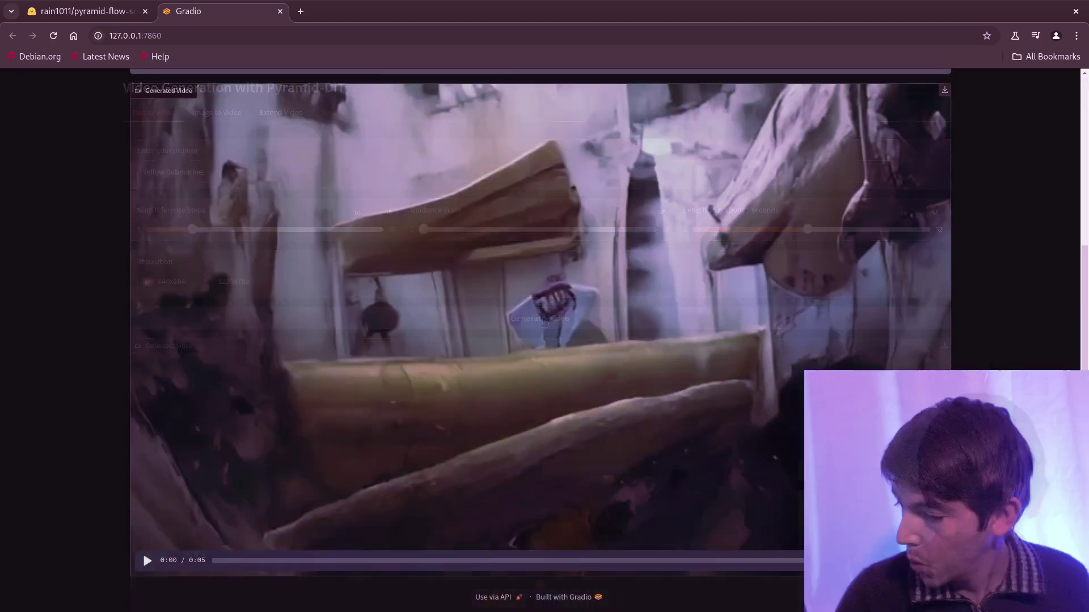
double_click(474, 449)
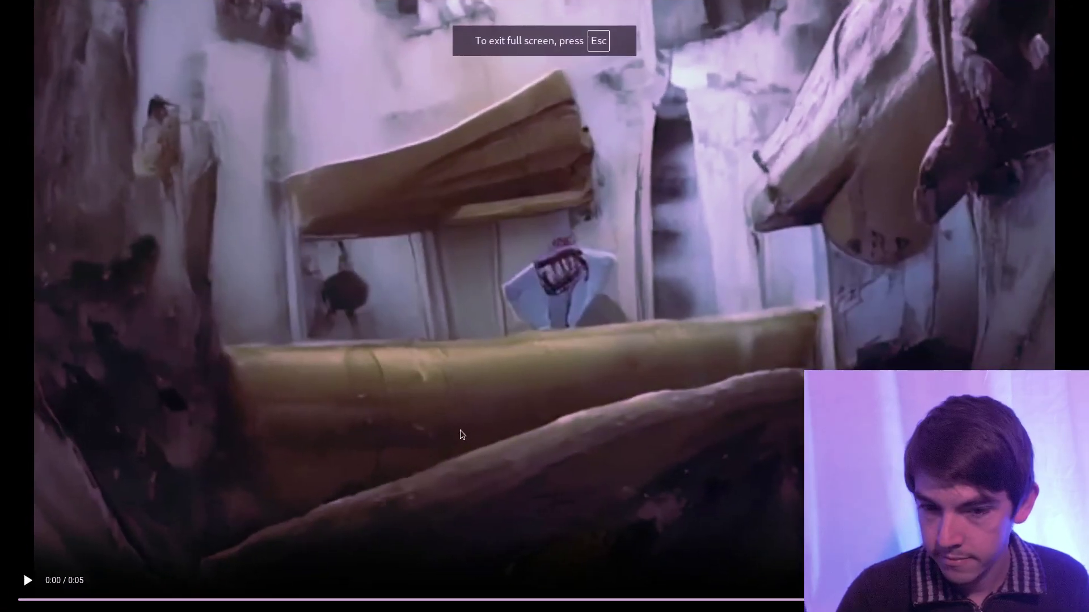
click(461, 431)
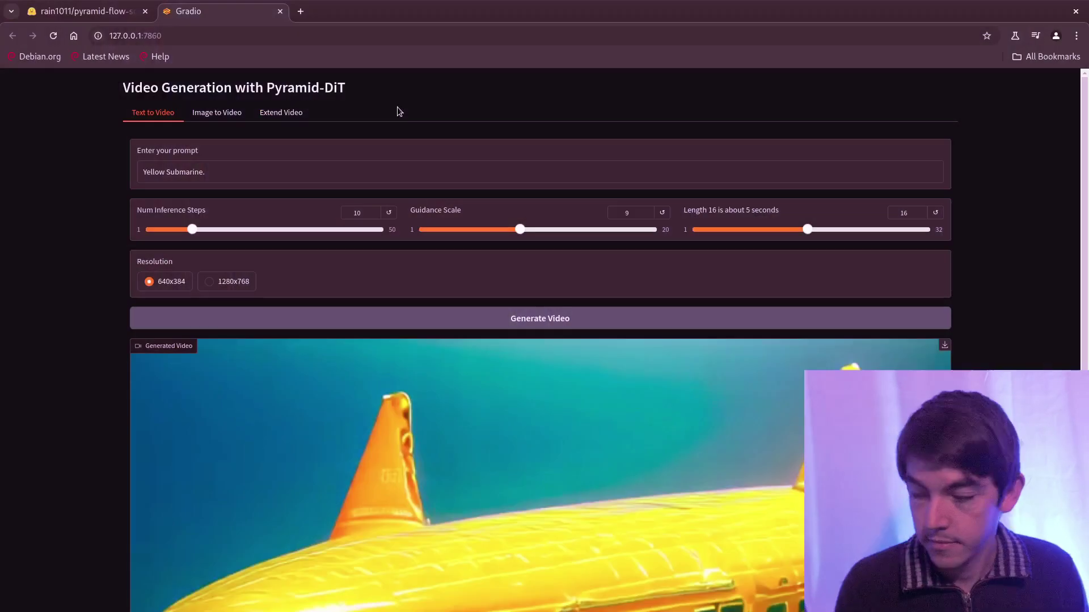
Play the Guidance Scale 9 yellow submarine clip full screen.
scroll(553, 270, down, 5)
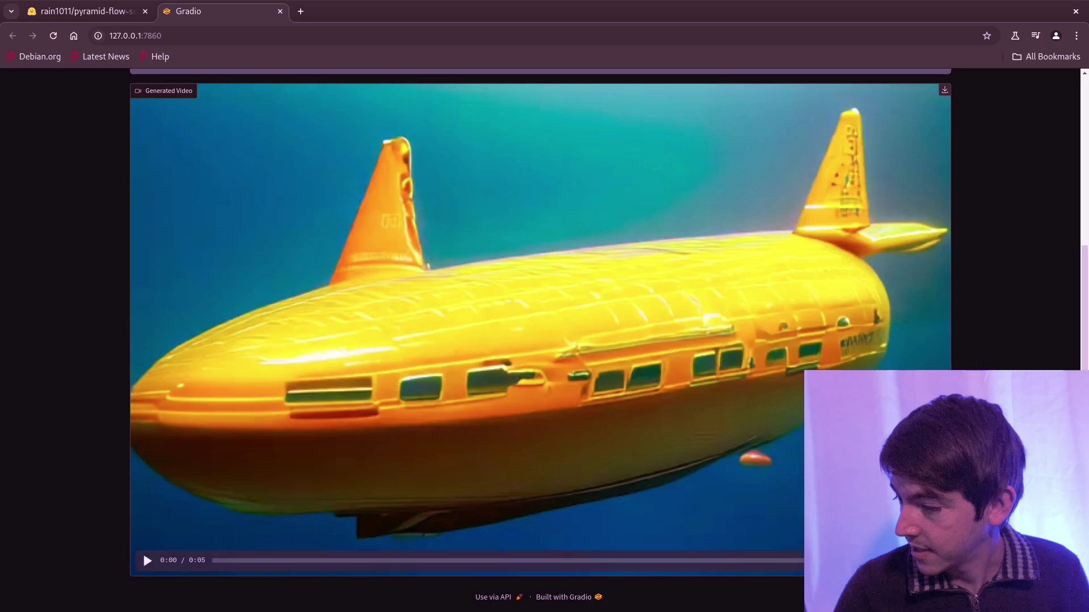
click(939, 560)
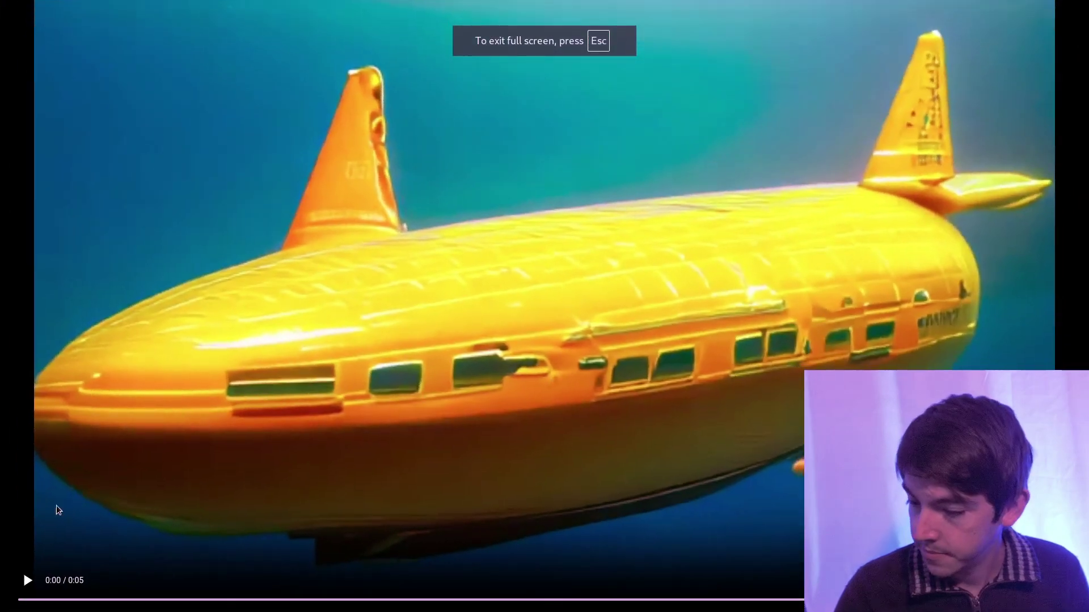
click(27, 579)
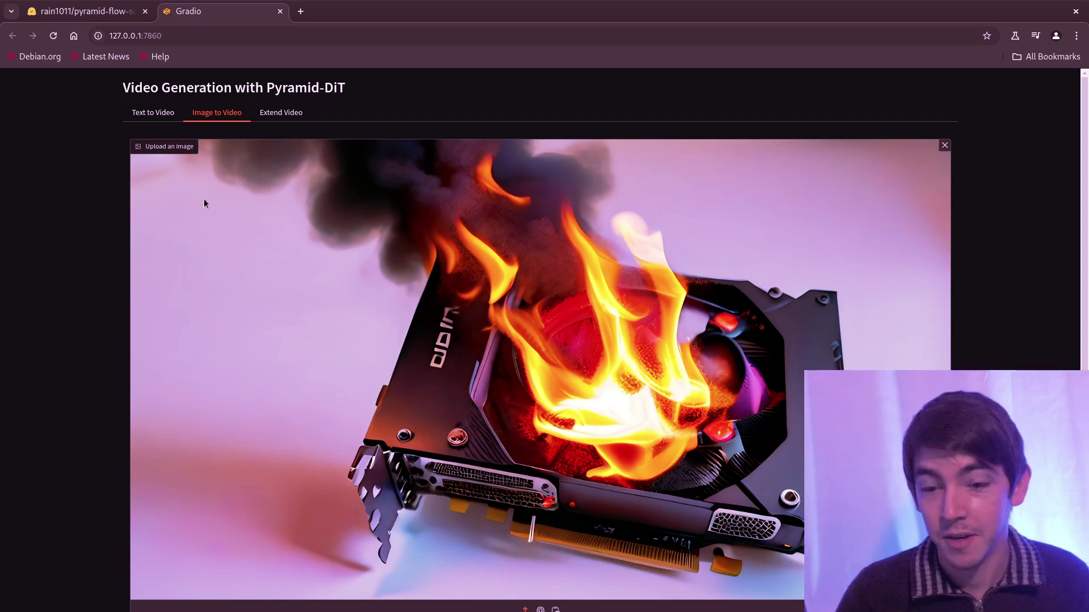
Scroll through the Image to Video form holding the burning graphics card image.
scroll(9, 205, down, 2)
scroll(68, 209, down, 5)
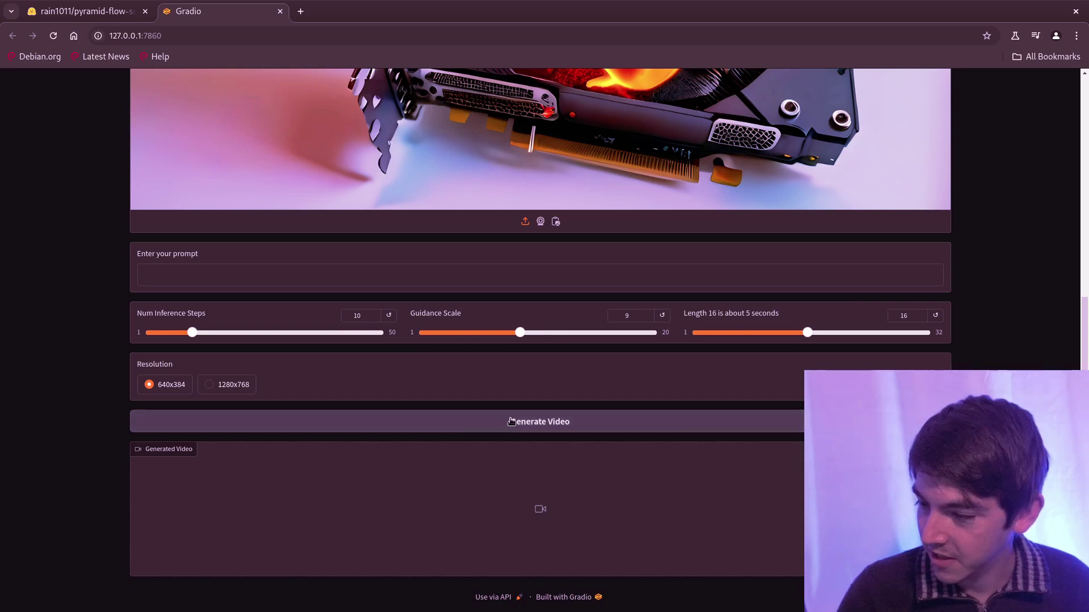
scroll(511, 421, up, 6)
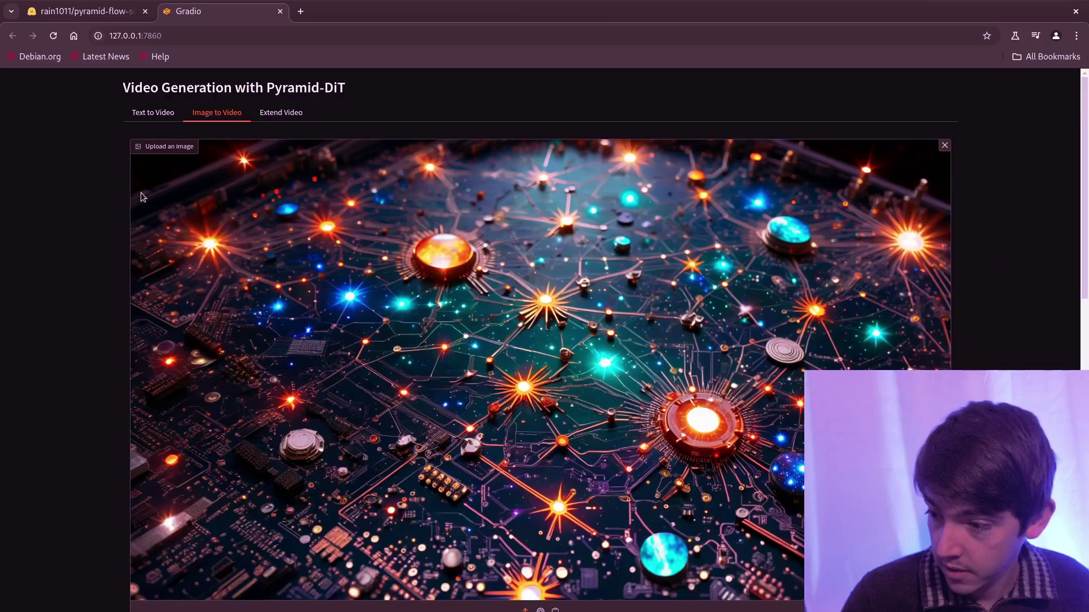
Set Guidance Scale to 13.3 and generate the 'Planets orbit.' clip from the circuit-board image.
scroll(106, 189, down, 5)
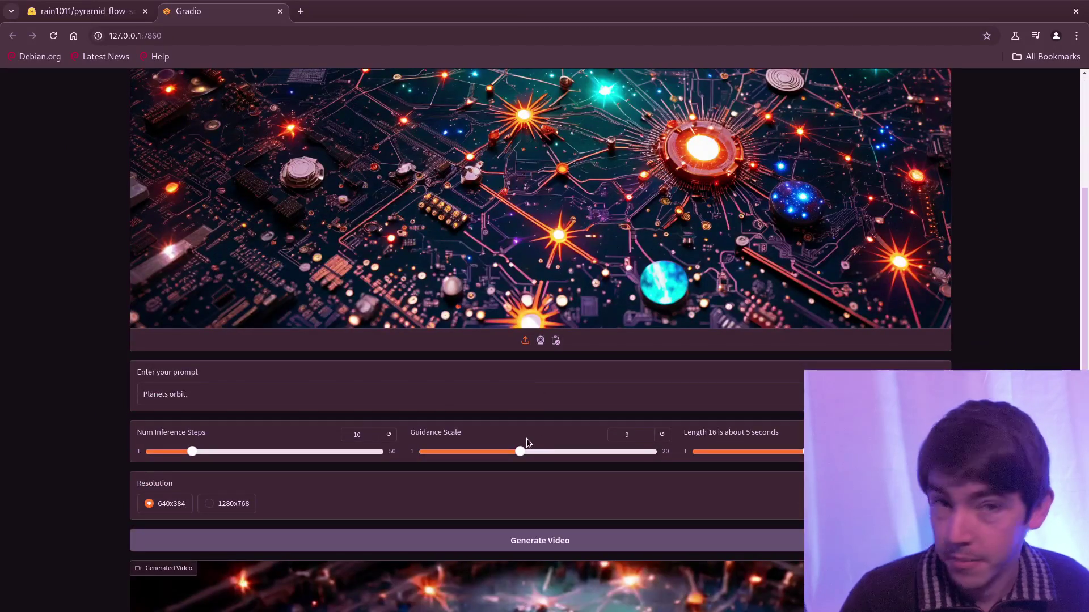
drag(520, 452, 573, 456)
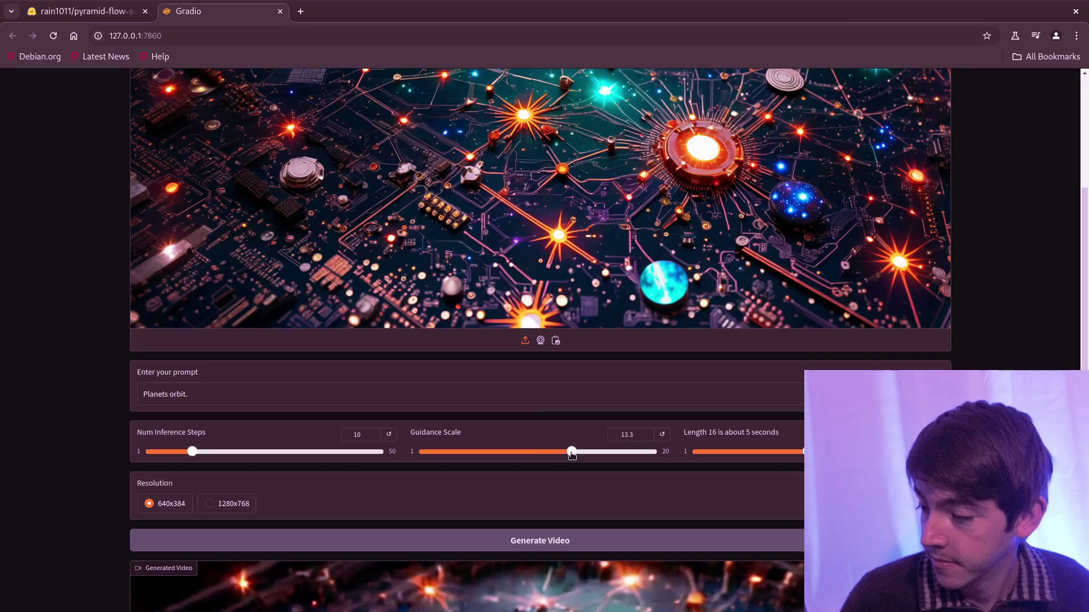
click(519, 536)
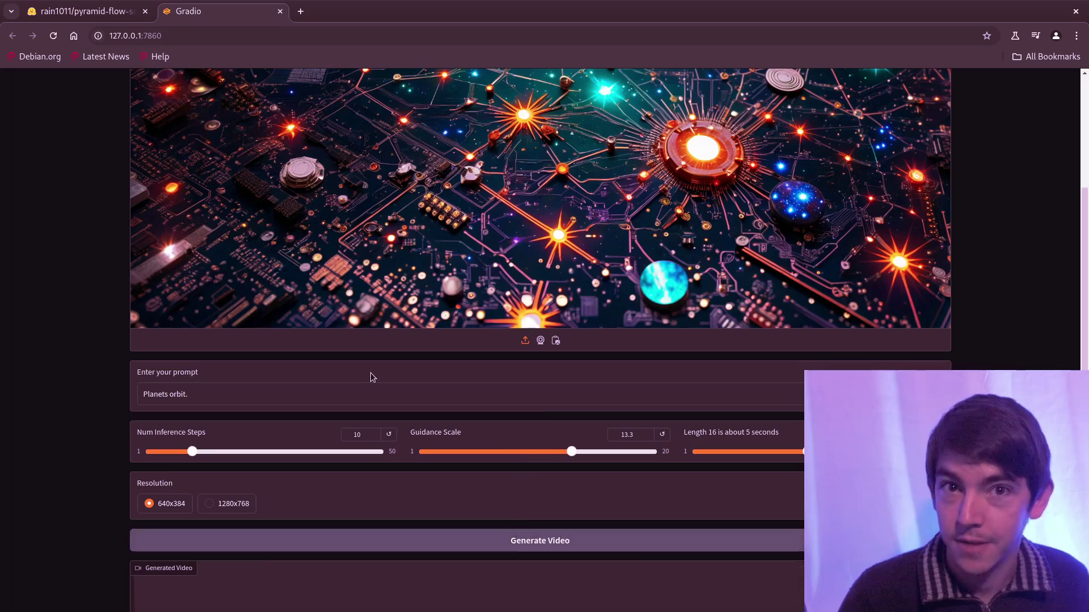
scroll(369, 374, down, 7)
scroll(369, 373, down, 2)
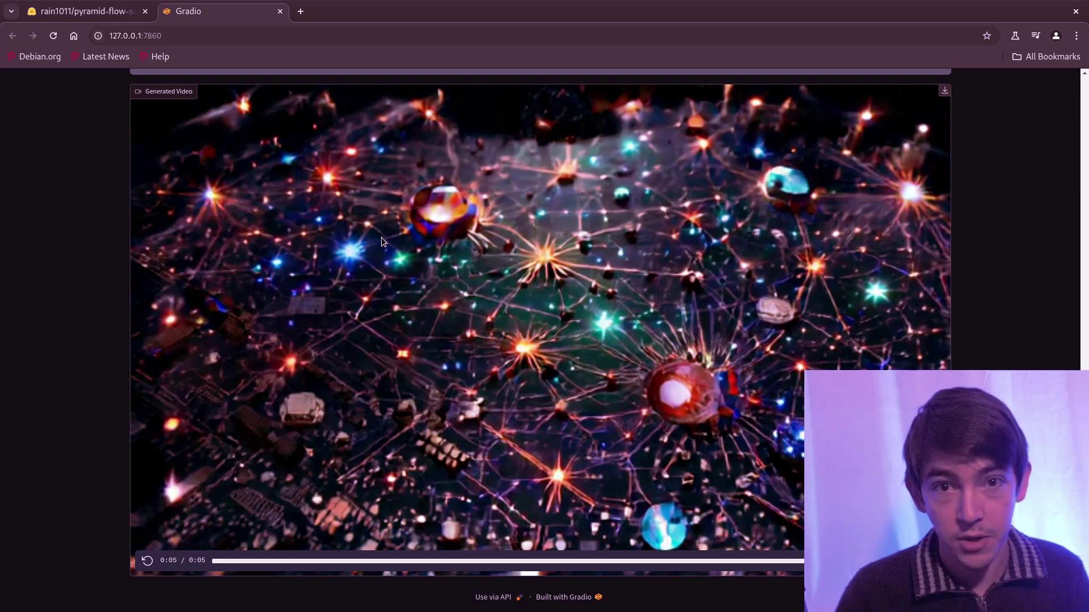
Download the generated planets clip as tmpqzfhodwl.mp4.
scroll(381, 237, up, 15)
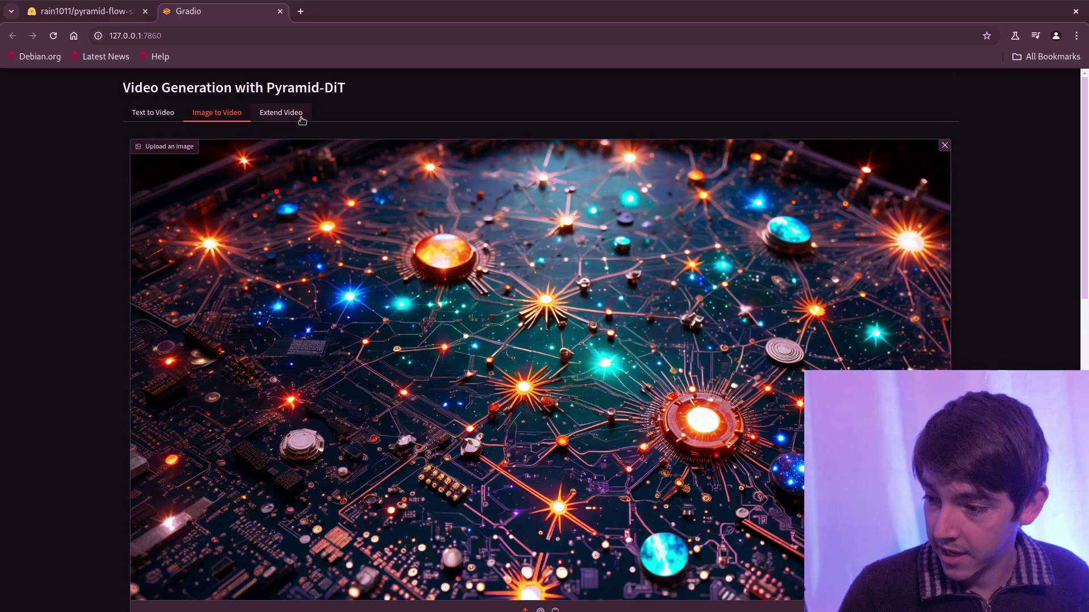
scroll(302, 121, down, 15)
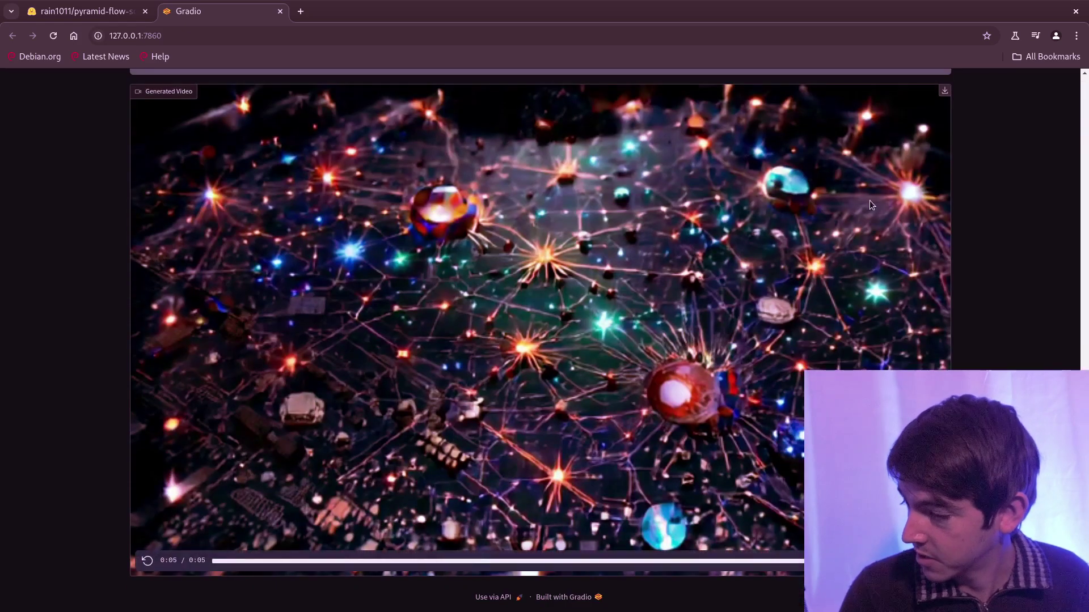
click(944, 90)
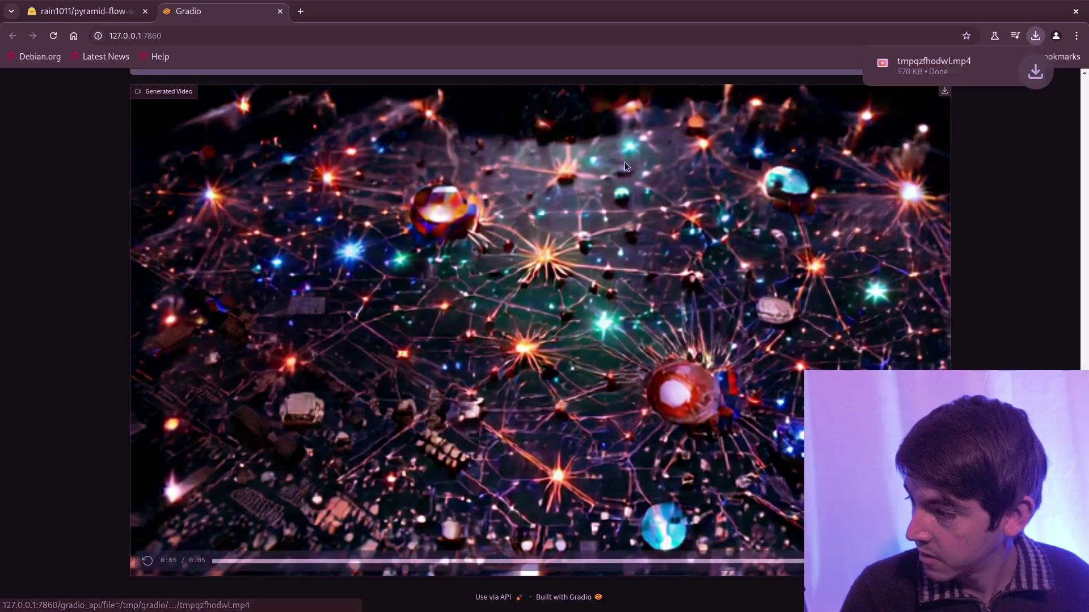
Load tmpqzfhodwl.mp4 from recent downloads as the Extend Video source clip.
scroll(624, 162, up, 15)
click(279, 112)
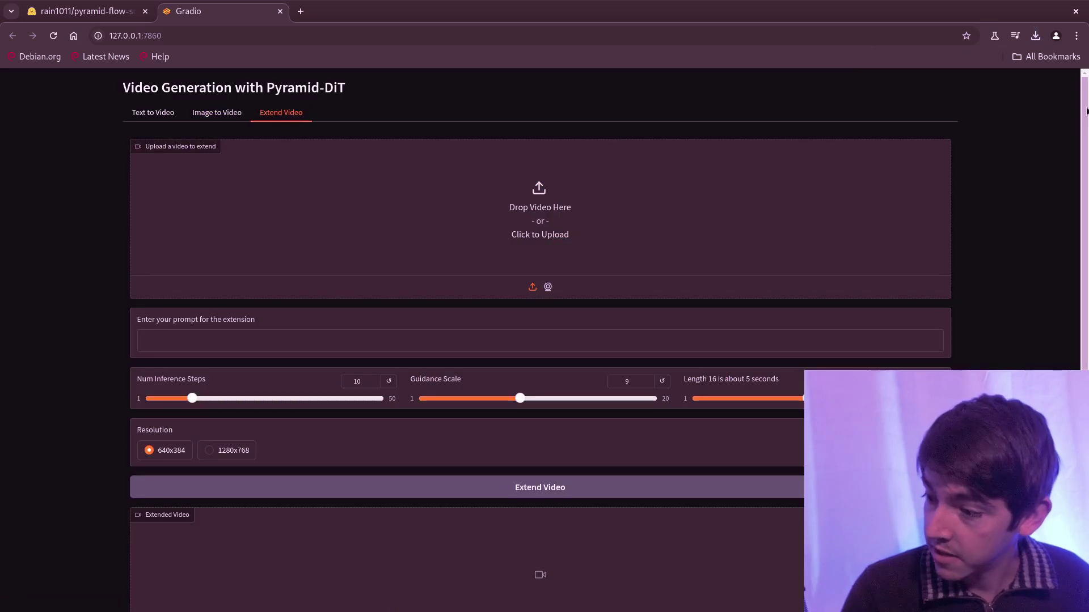
click(1035, 36)
drag(958, 83, 446, 229)
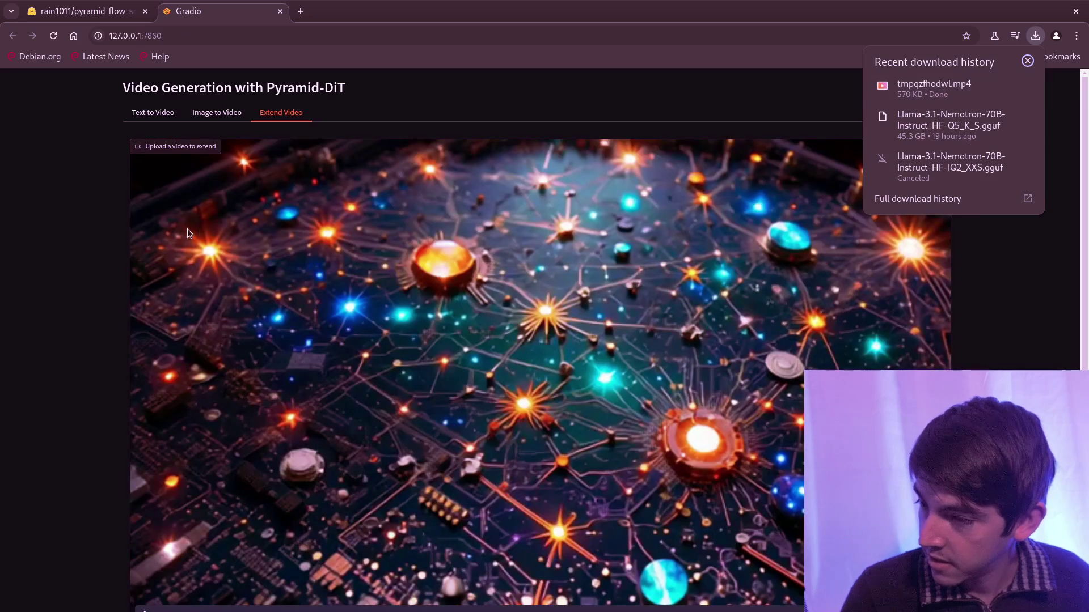
Revisit the Image to Video form, then return to the Extend Video form.
click(227, 116)
scroll(196, 212, down, 5)
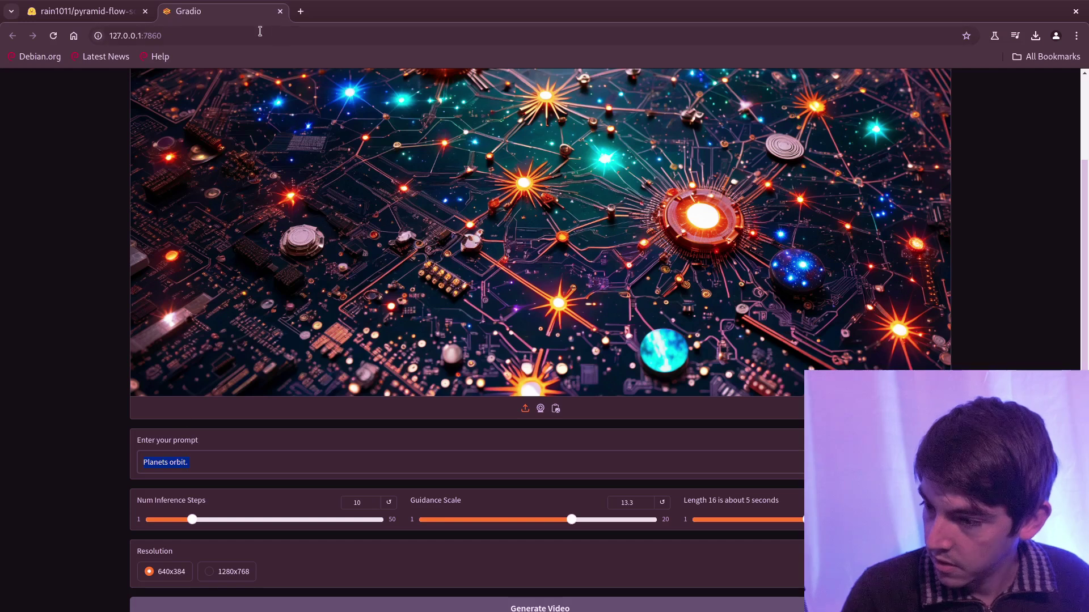
scroll(214, 117, up, 5)
click(279, 112)
Paste 'Planets orbit.' as the extension prompt and extend the planets clip.
scroll(263, 148, down, 5)
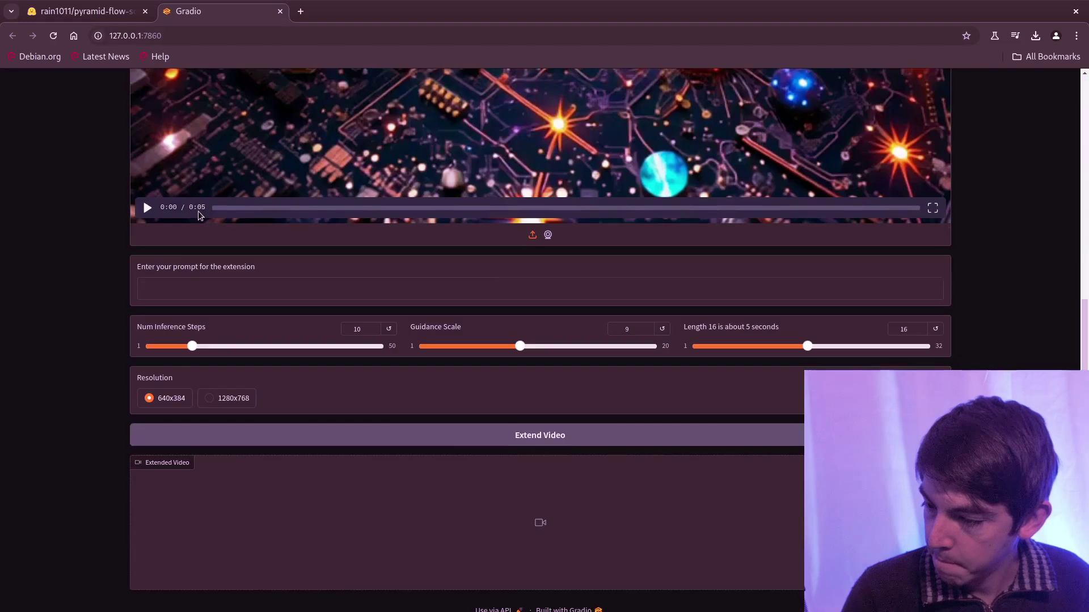
click(178, 290)
text(Planets orbit.)
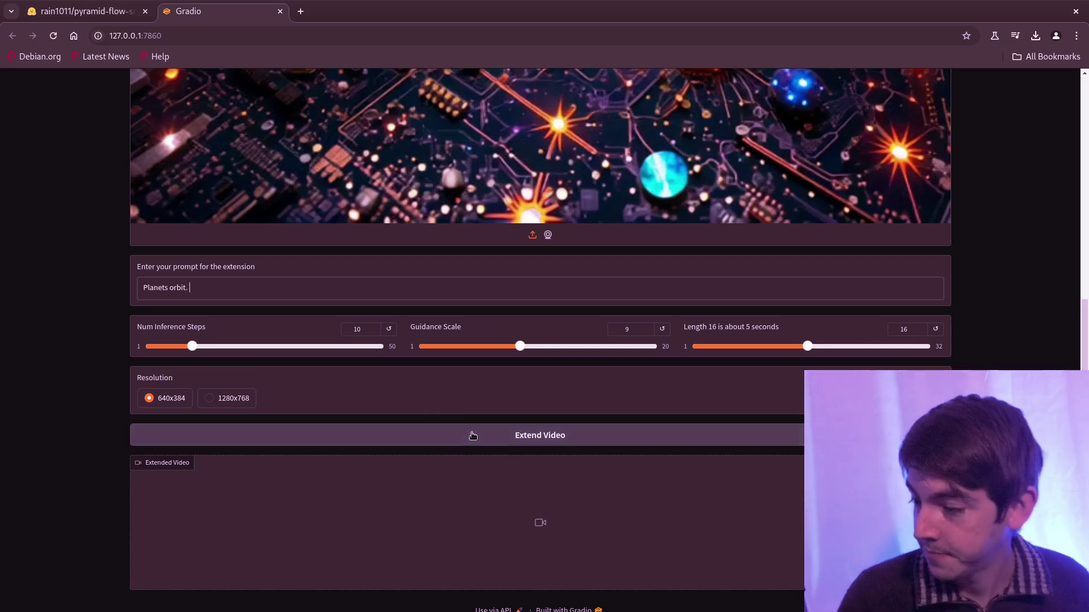
click(315, 393)
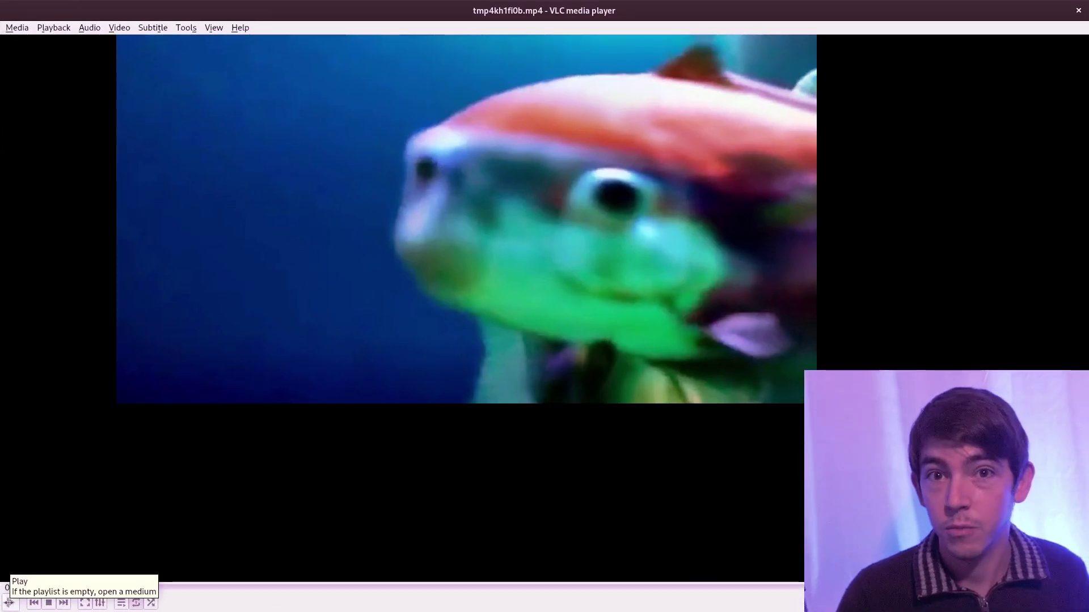
Play the tmp4kh1fl0b.mp4 fish clip in VLC and switch it to full screen.
click(9, 602)
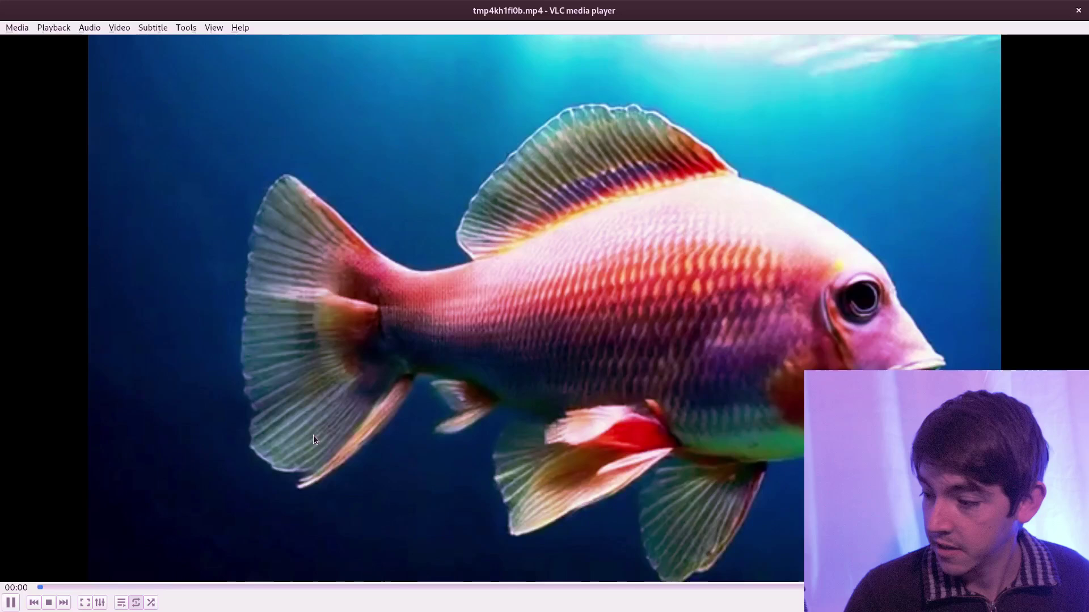
double_click(313, 434)
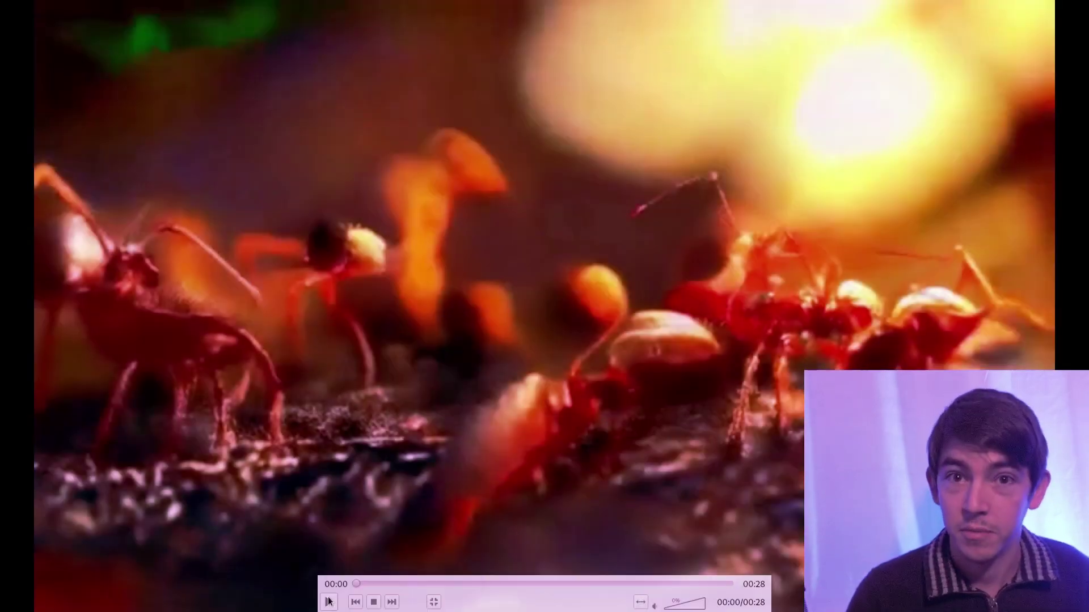
Play the tmp4zm6y4xg.mp4 ants clip and return VLC to its regular window.
click(329, 602)
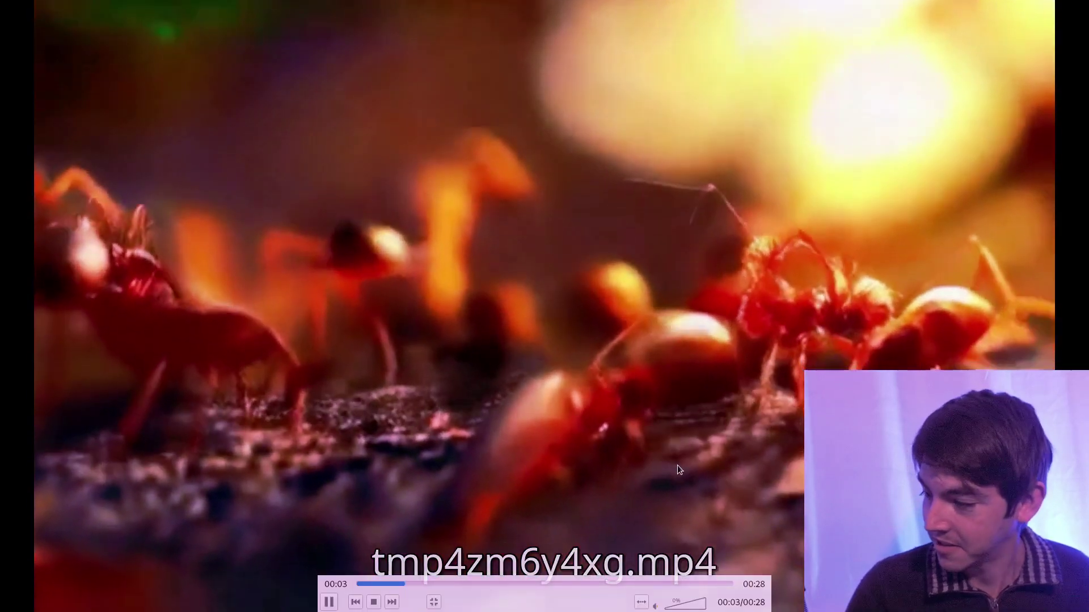
double_click(677, 464)
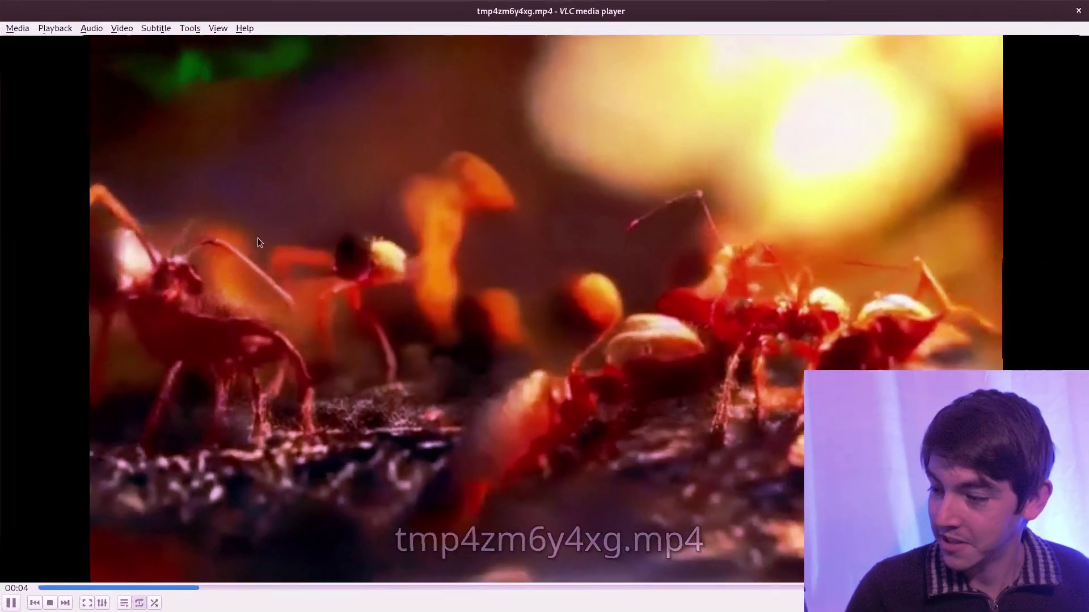